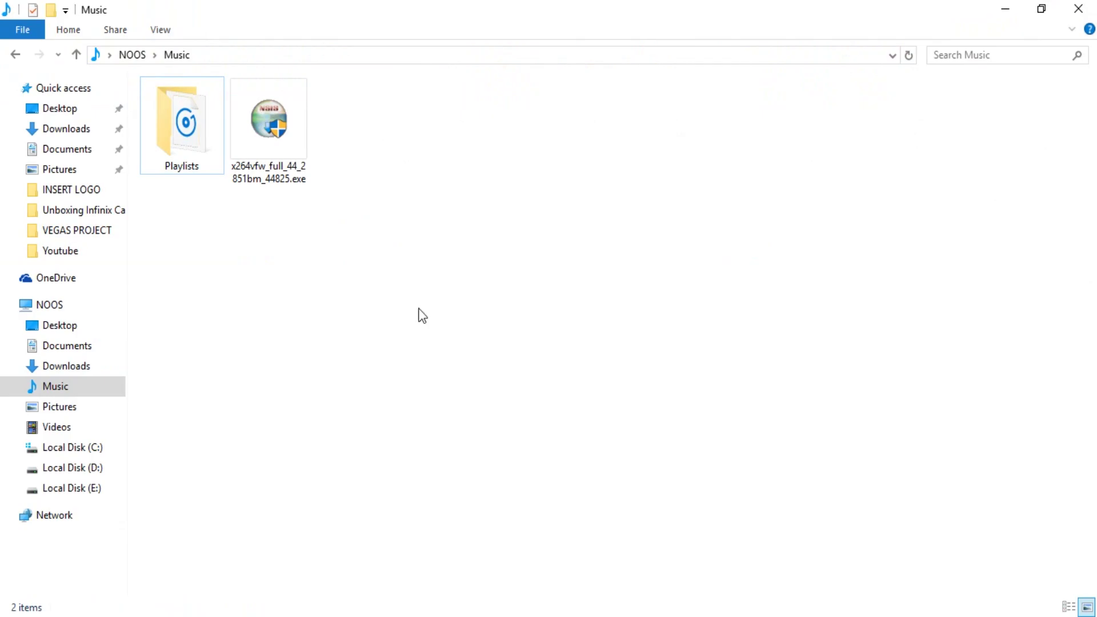
Run x264vfw_full_44_2851bm_44825.exe as administrator and install the codec with the x264vfw (x86) and x264vfw (x64) components.
click(278, 136)
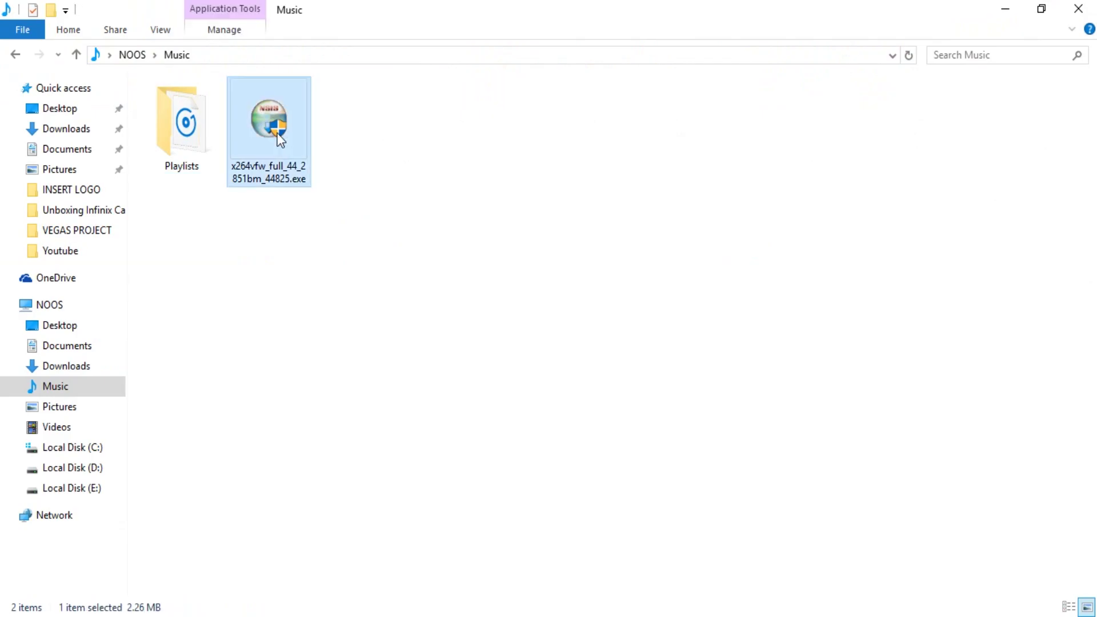
right_click(279, 137)
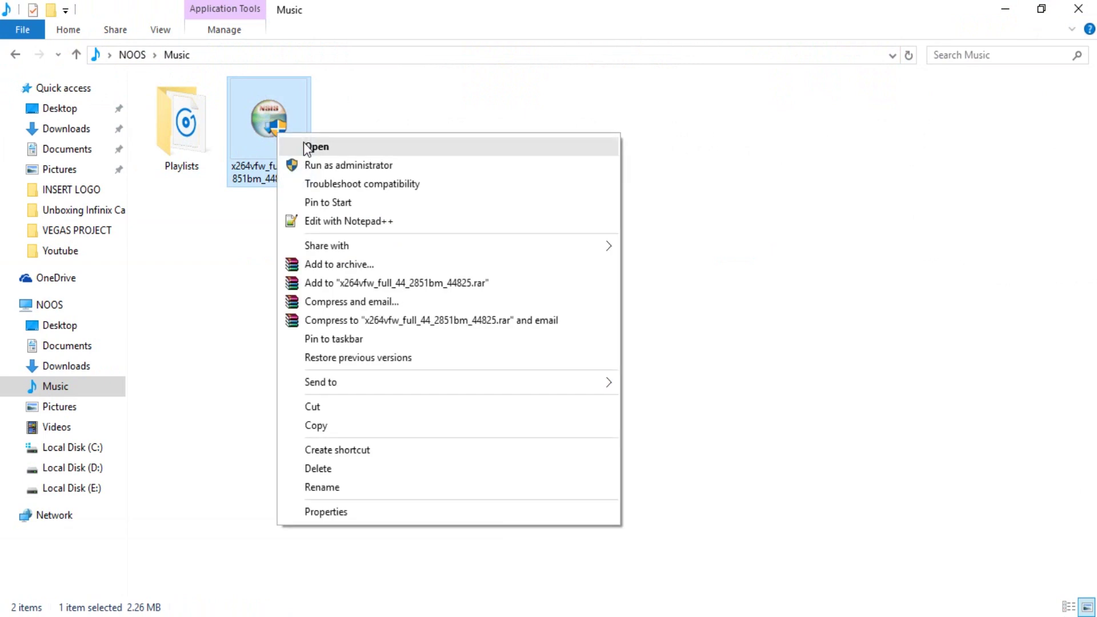
click(344, 165)
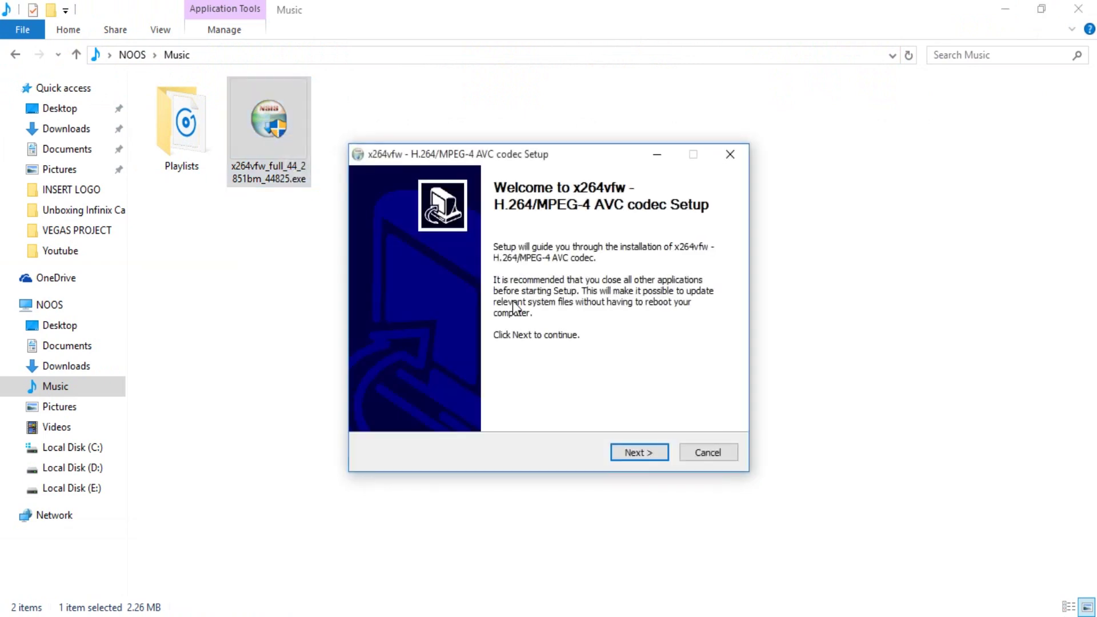
click(640, 451)
click(640, 452)
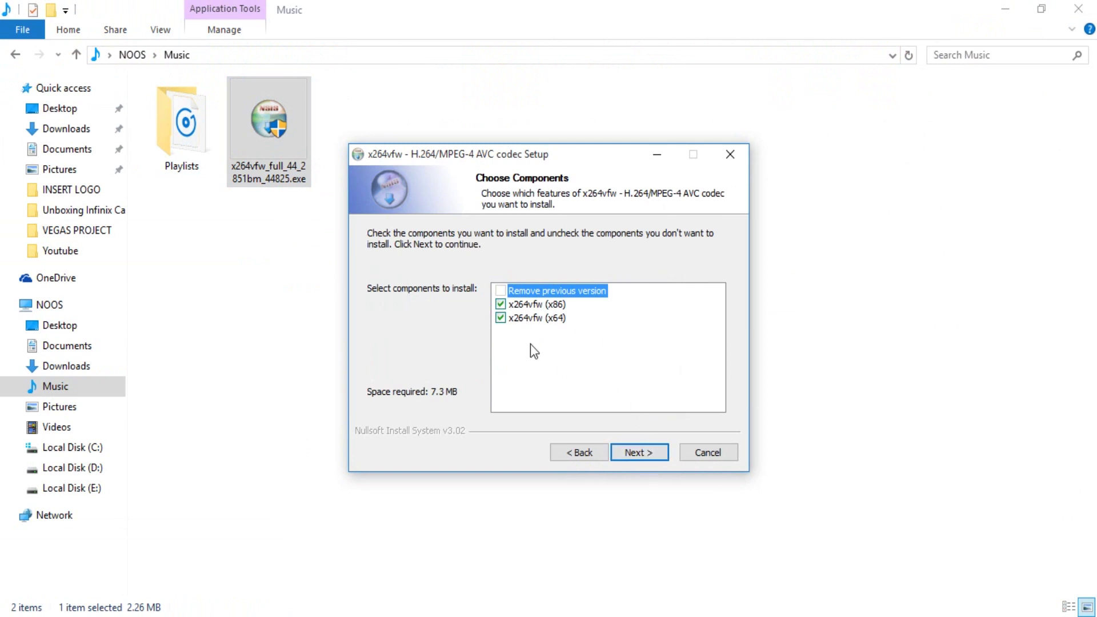
click(637, 457)
click(636, 457)
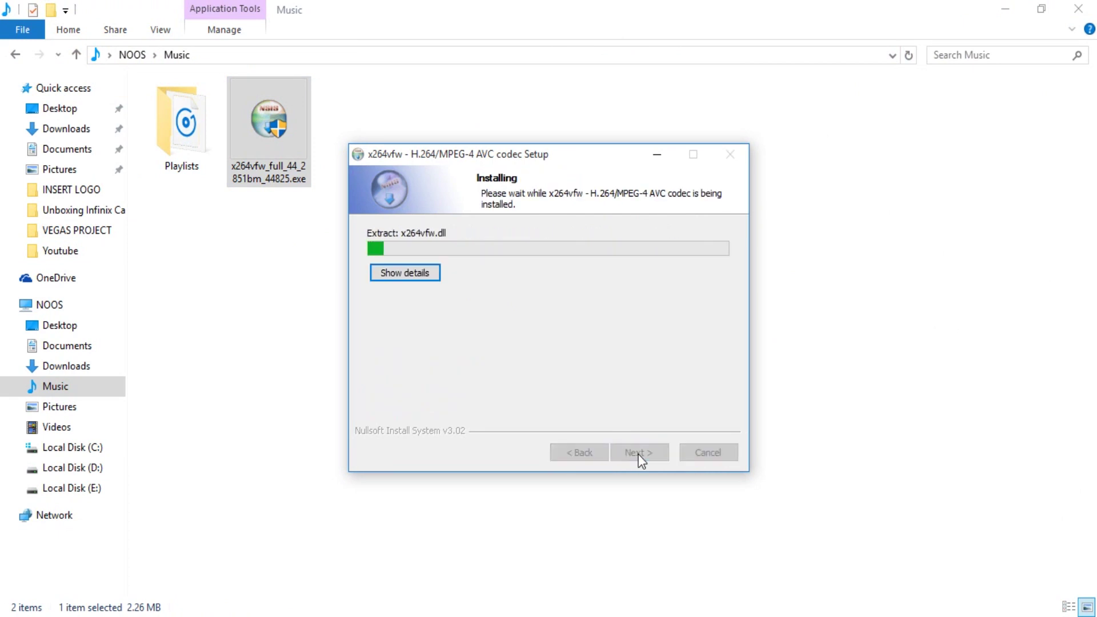
click(639, 454)
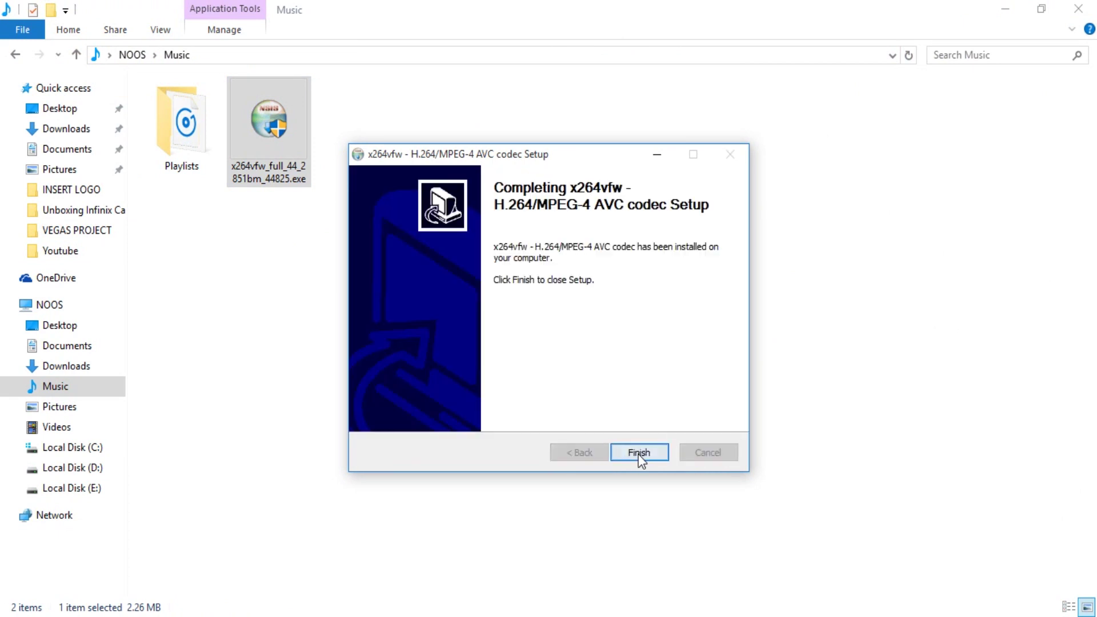
click(639, 454)
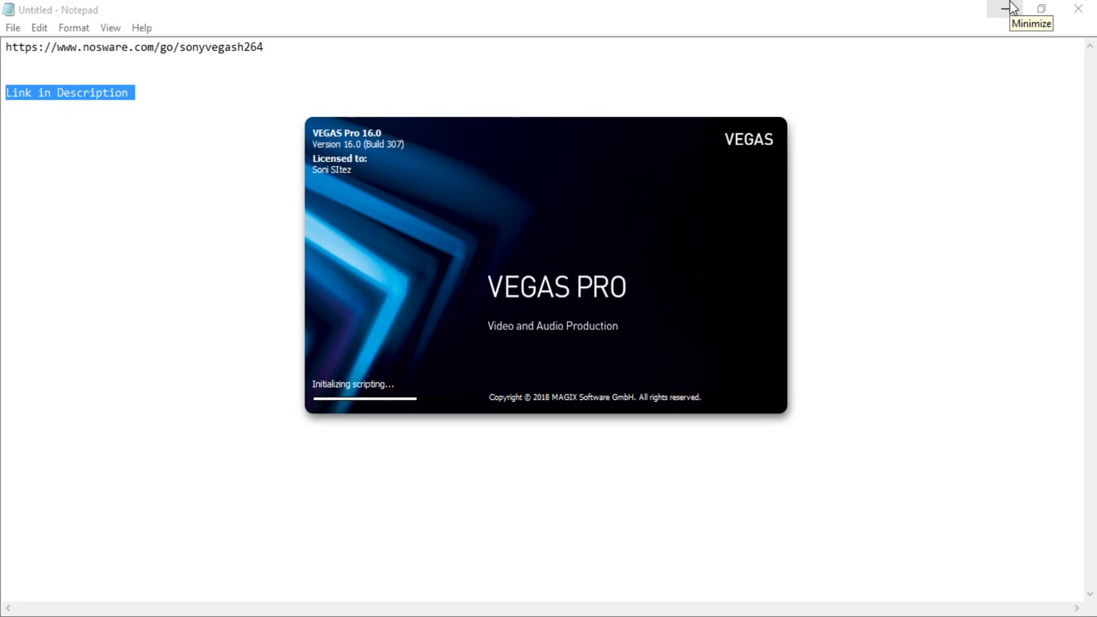
Switch to VEGAS Pro and start rendering the project with the Video for Windows format and the NTSC DV template.
click(1013, 7)
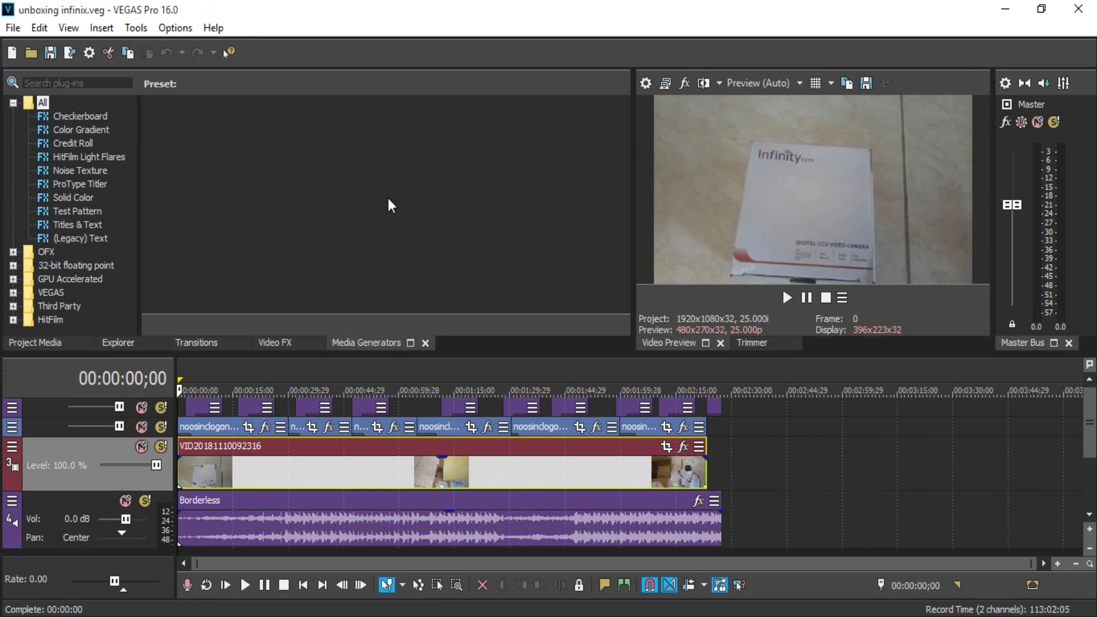
click(16, 30)
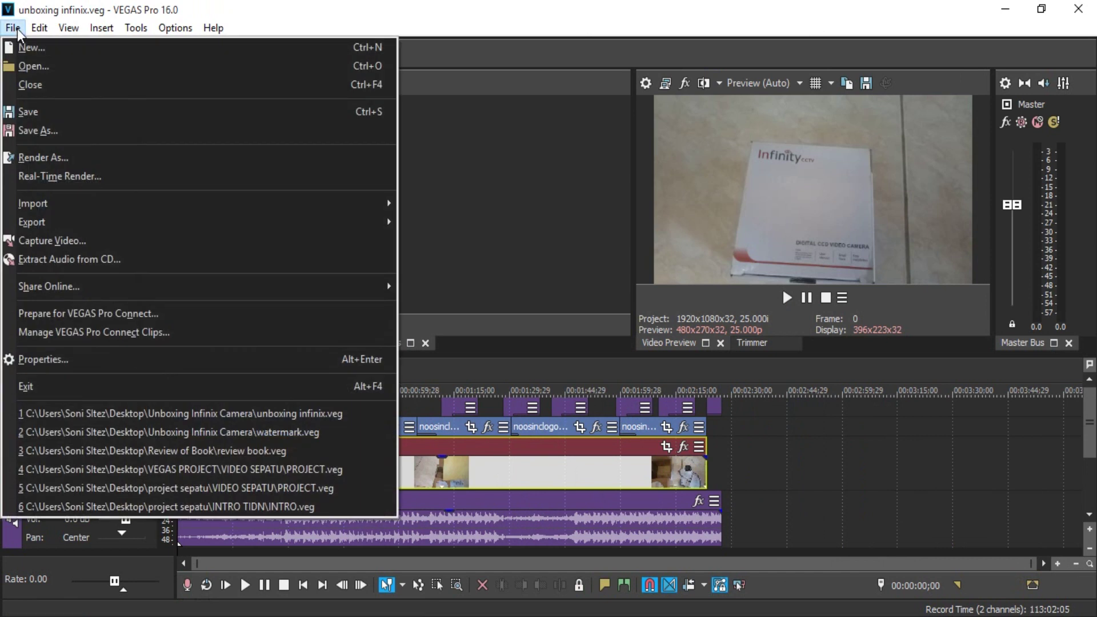
click(67, 162)
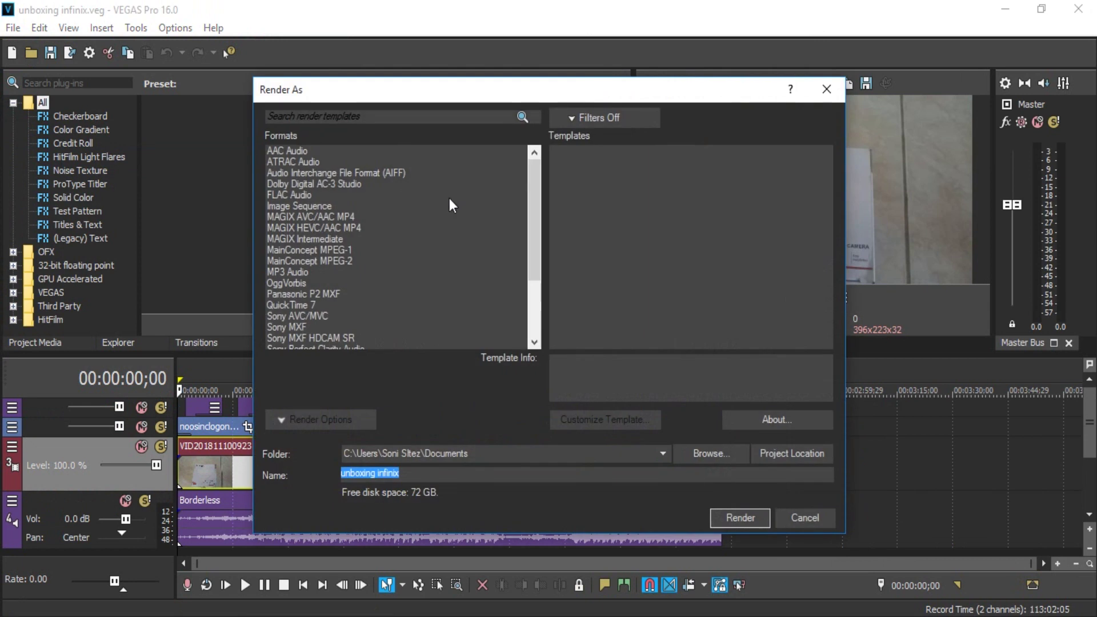
drag(526, 230, 534, 320)
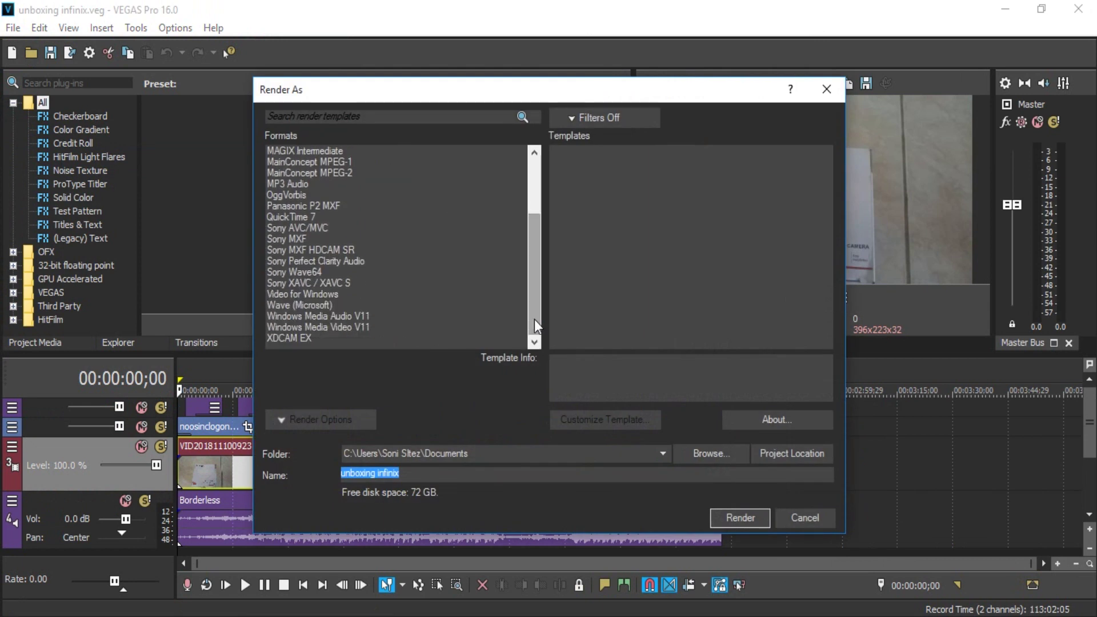
click(335, 294)
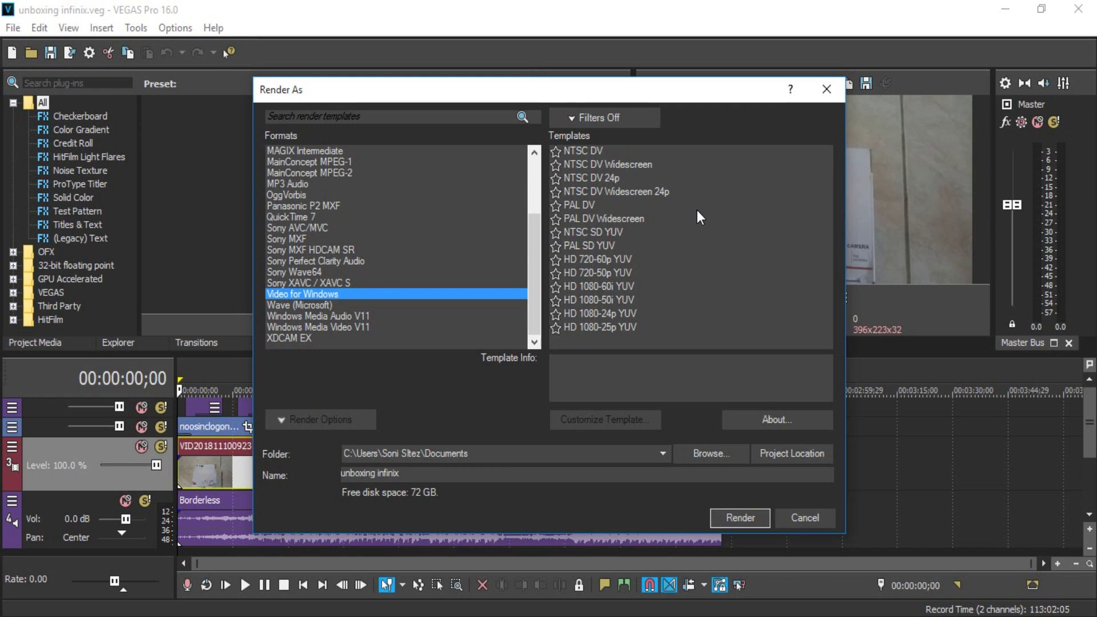
click(626, 157)
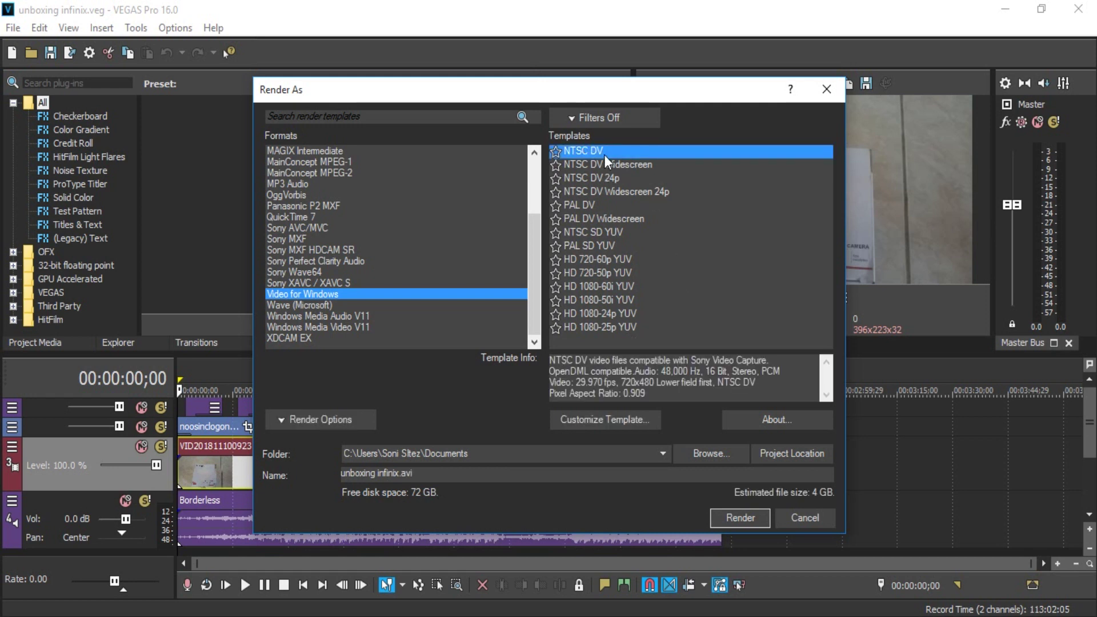
Customize the NTSC DV template to use the x264vfw - H.264/MPEG-4 AVC codec as its video format.
click(642, 427)
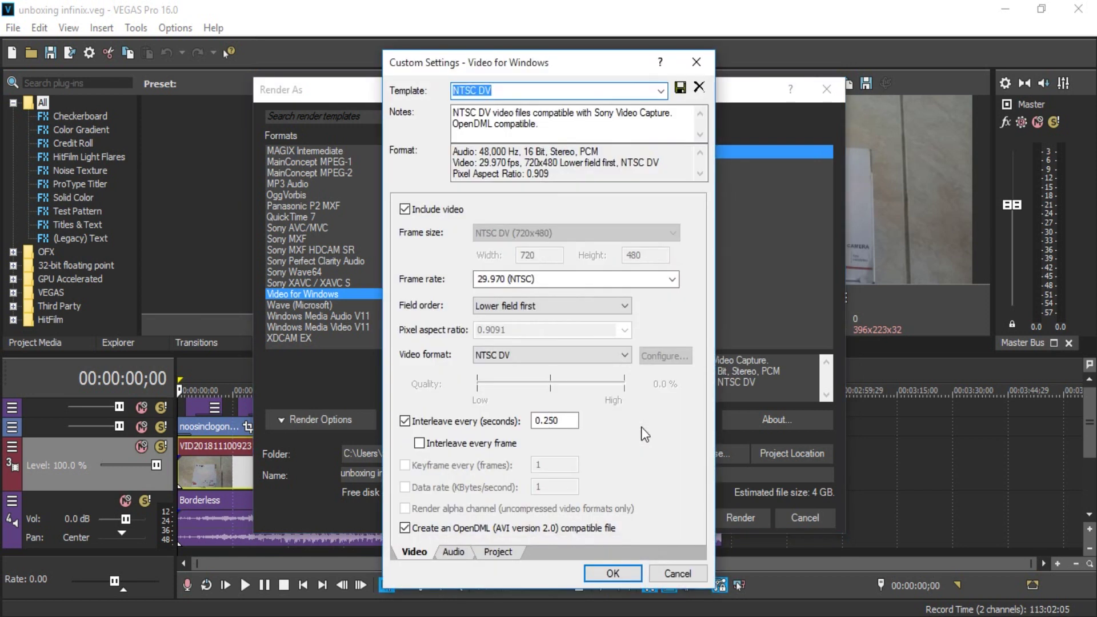
click(601, 355)
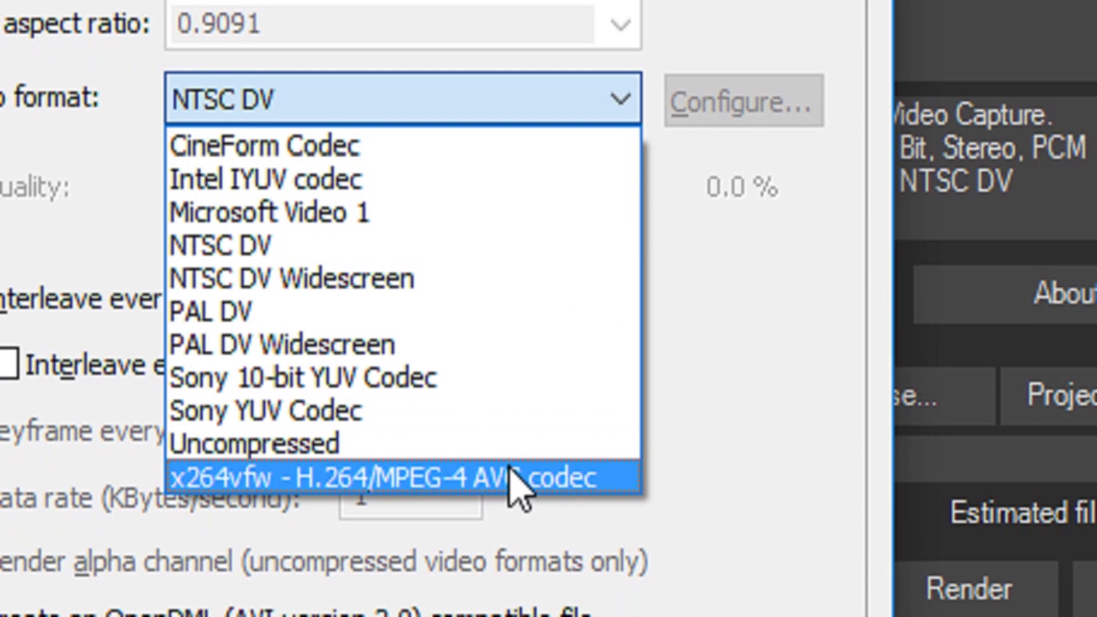
click(517, 480)
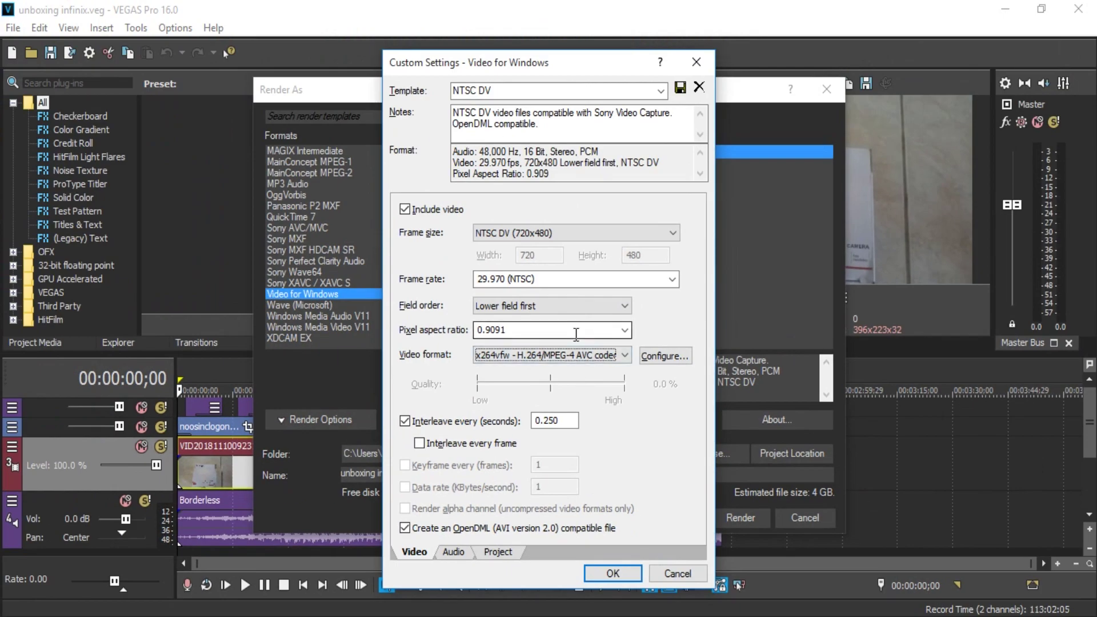
Set the template's frame size to HDV 720 (1,280x720).
drag(538, 69, 601, 73)
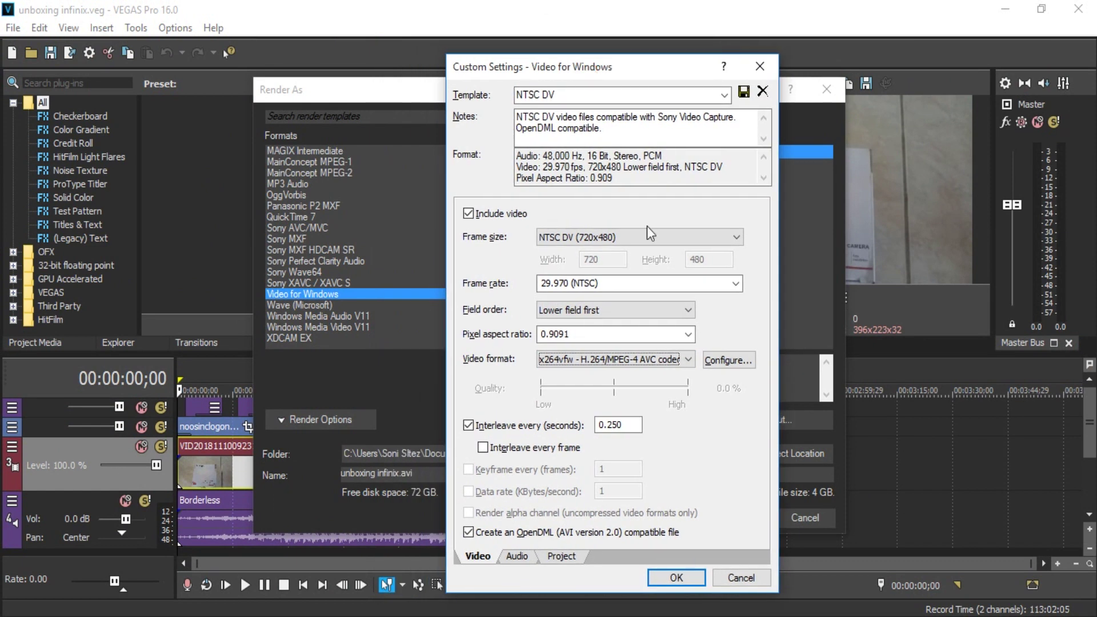
click(655, 313)
click(653, 319)
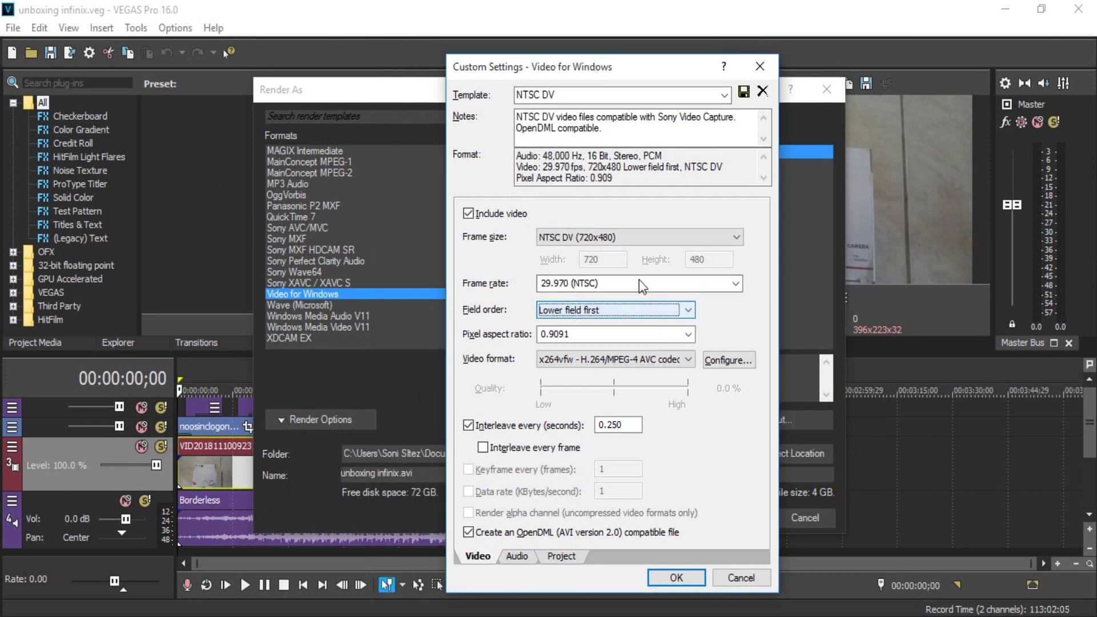
click(635, 238)
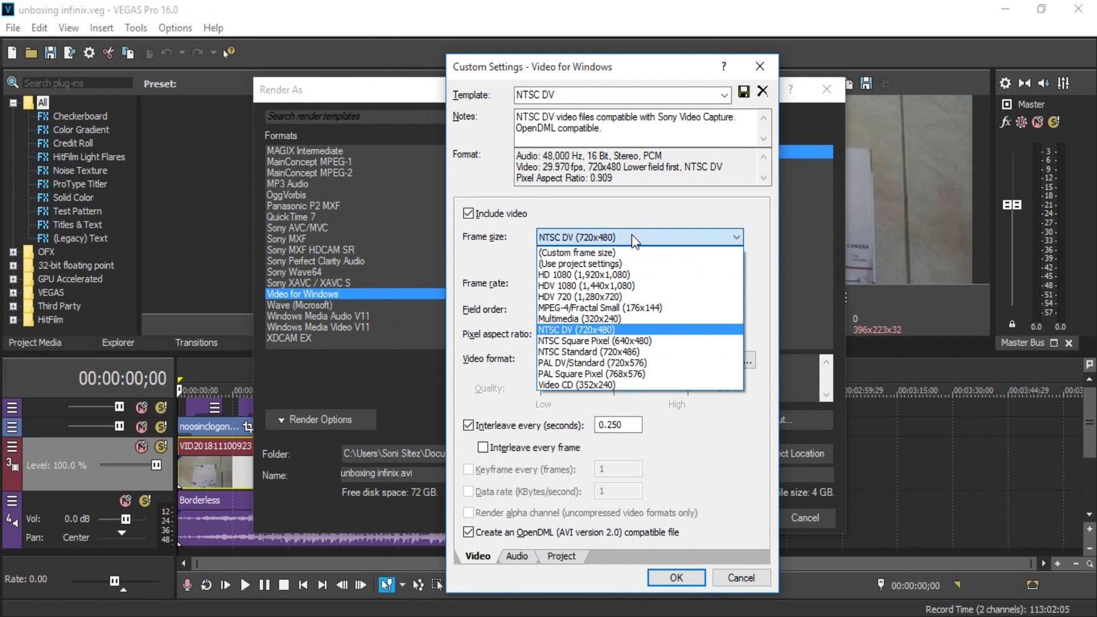
click(626, 300)
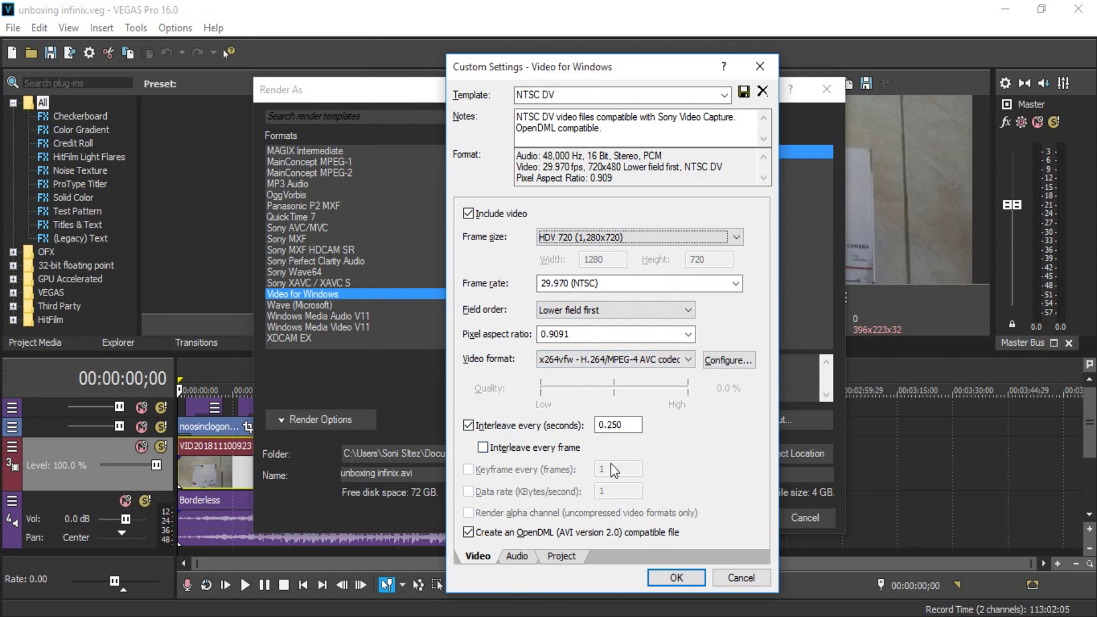
Set the encoding preset in the x264vfw codec configuration to Ultrafast.
click(736, 362)
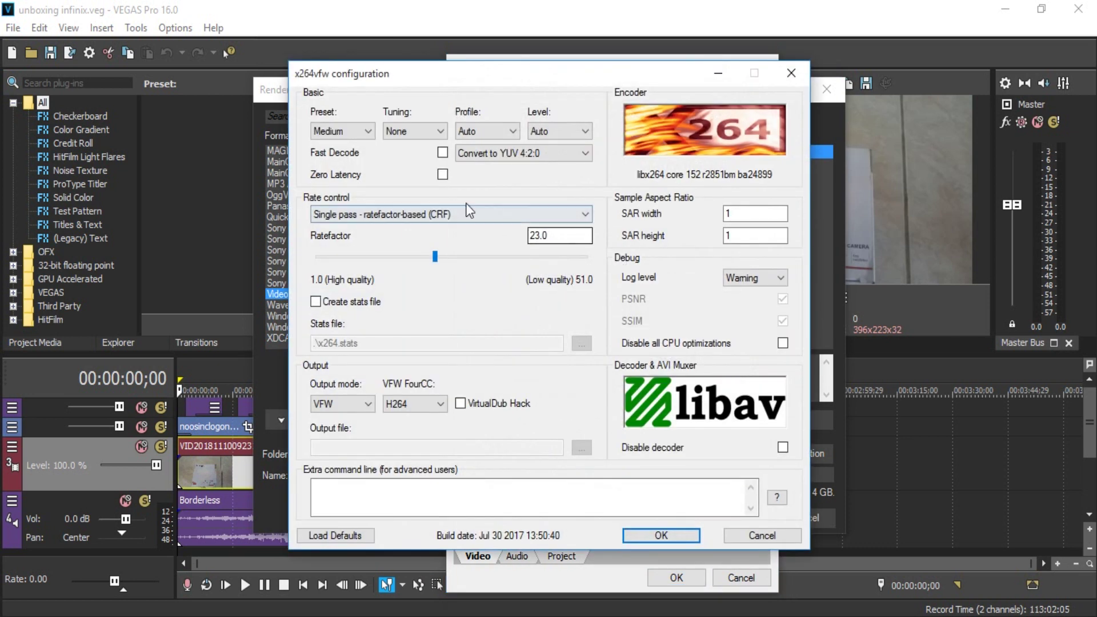
click(355, 138)
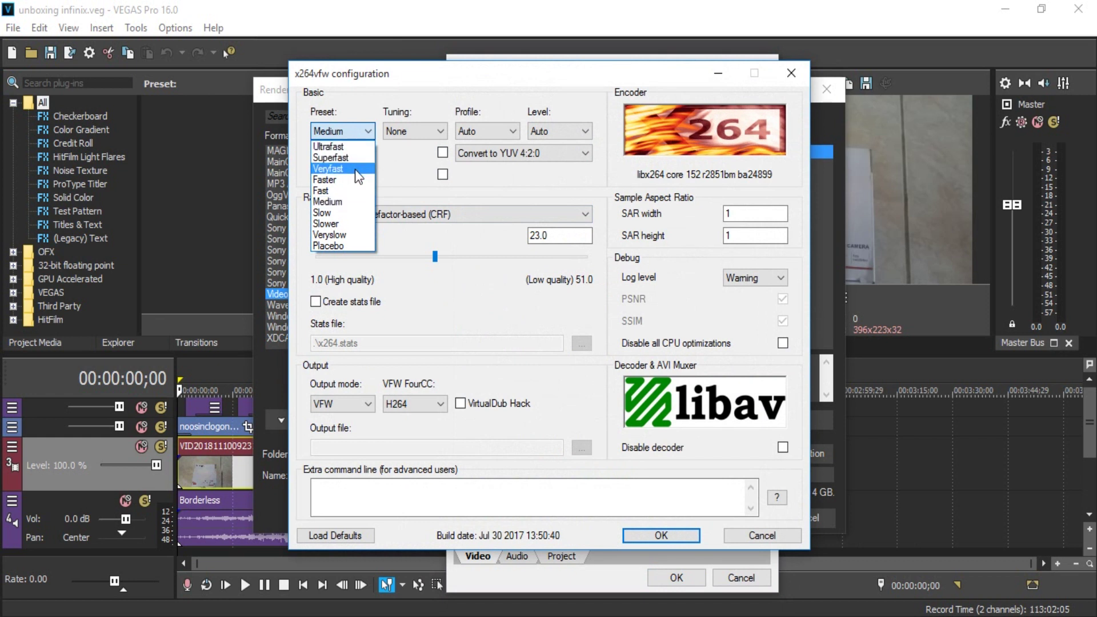
click(358, 147)
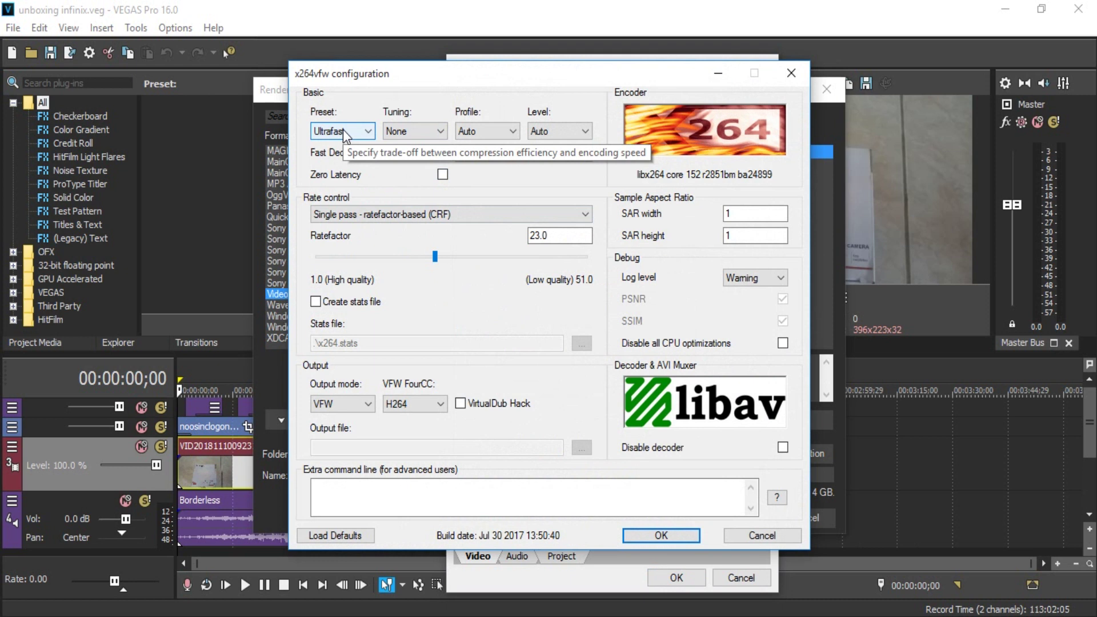
Examine the codec's available options for level, profile, tuning, rate control, output mode and VFW FourCC.
click(547, 133)
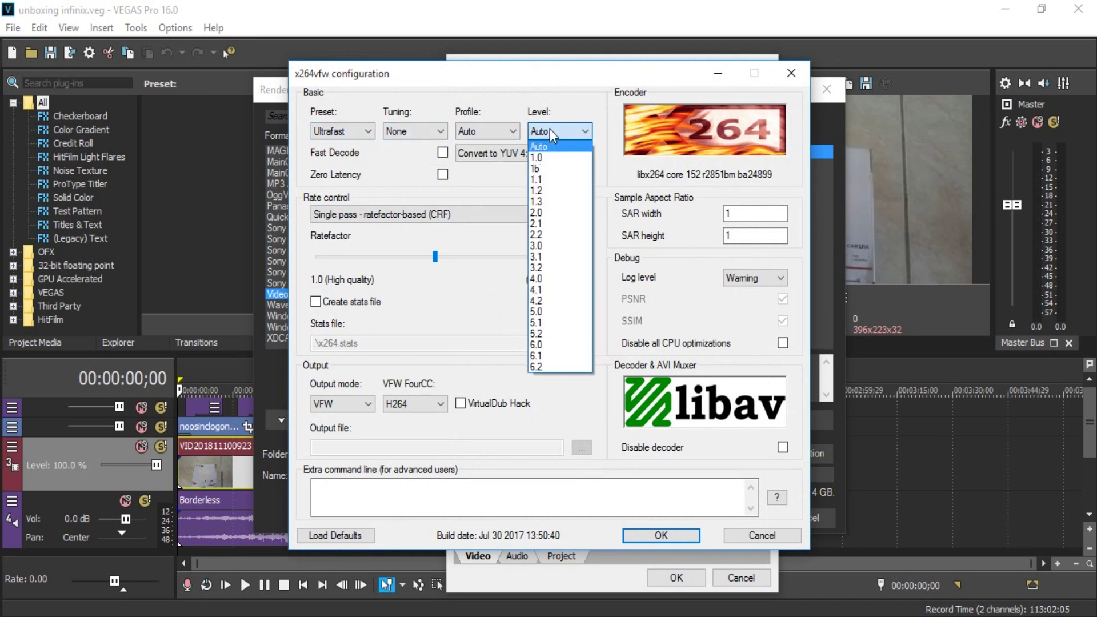
click(550, 131)
click(511, 134)
click(512, 136)
click(442, 133)
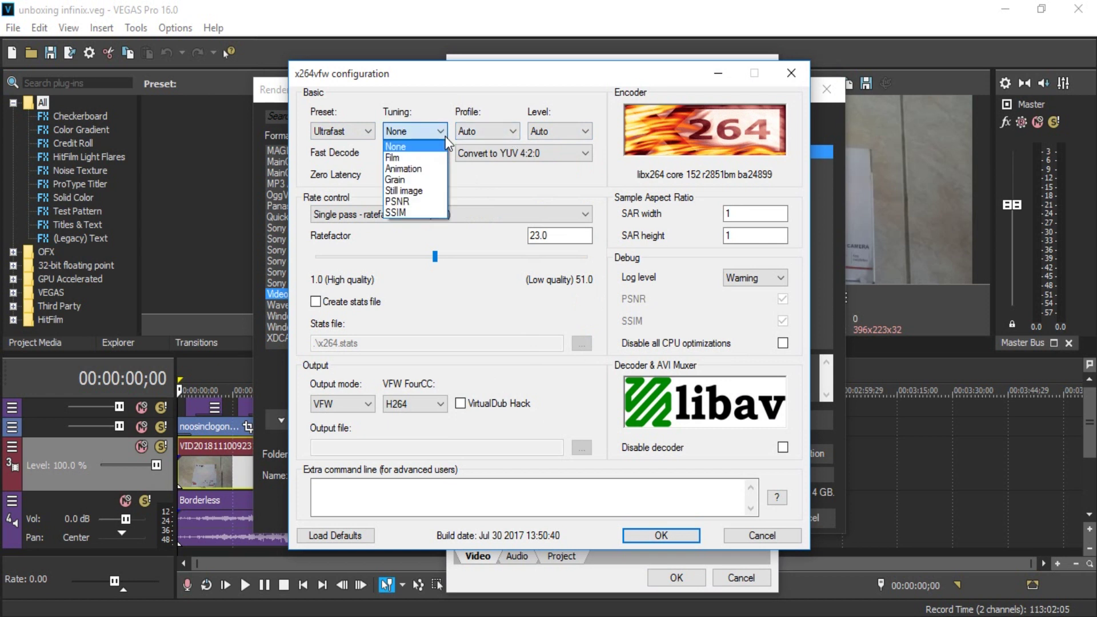
click(444, 136)
click(457, 221)
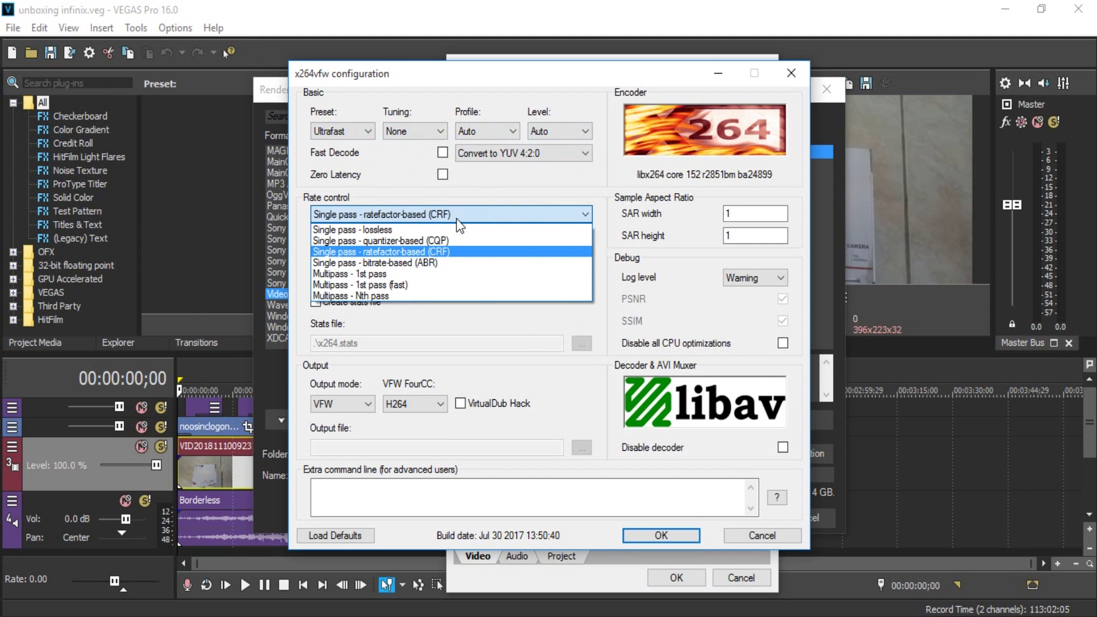
click(456, 220)
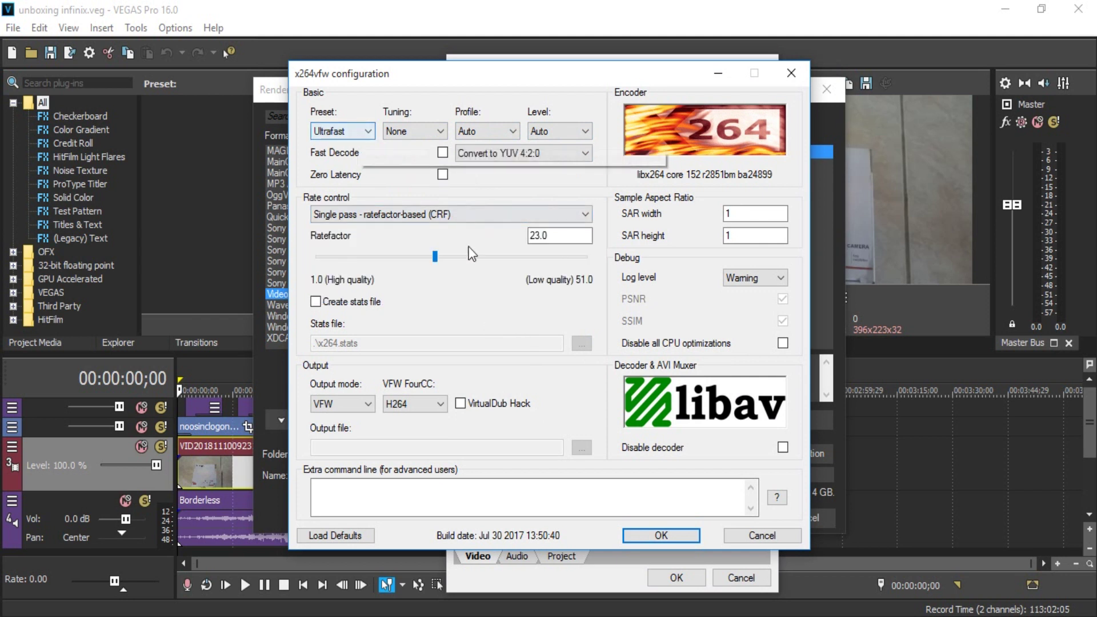
click(347, 407)
click(347, 406)
click(396, 405)
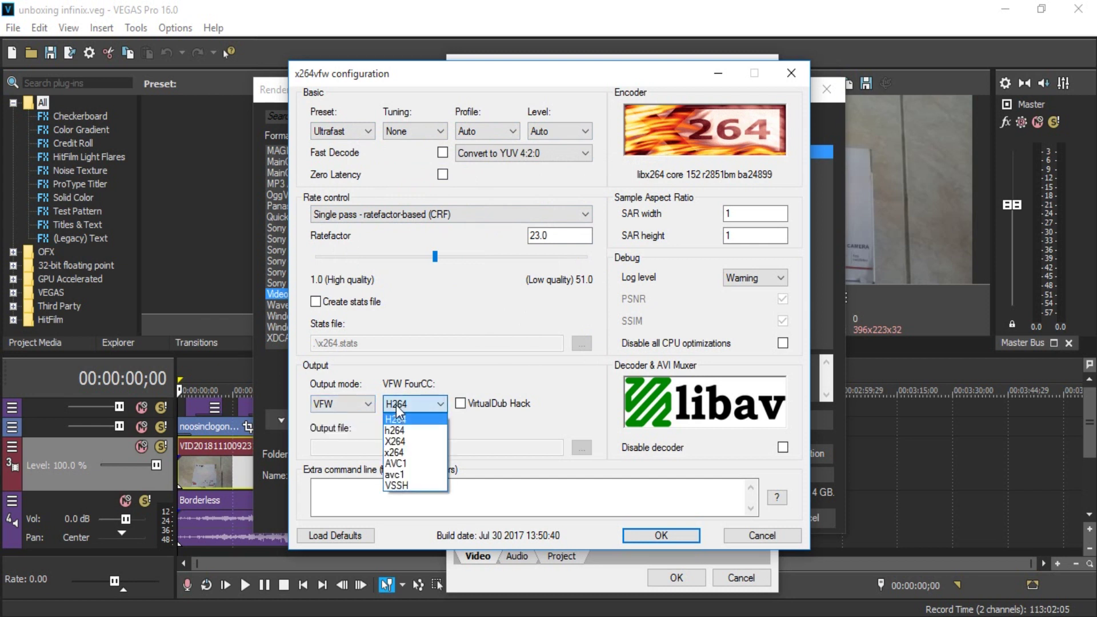
click(430, 399)
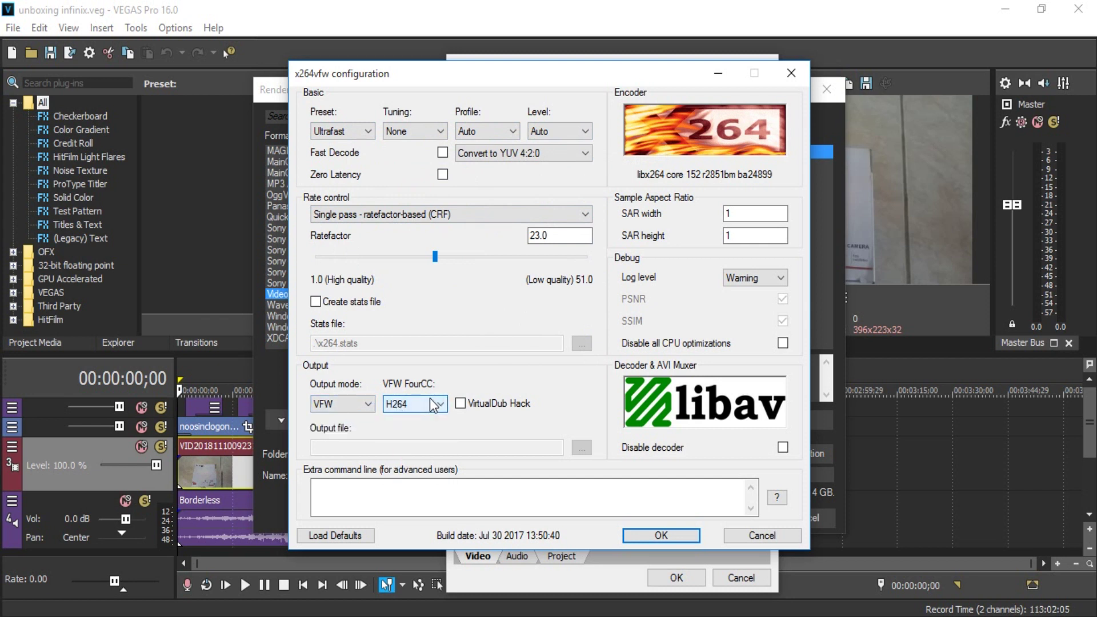
Accept the codec configuration and save the custom settings as a template named H264 720P.
click(661, 536)
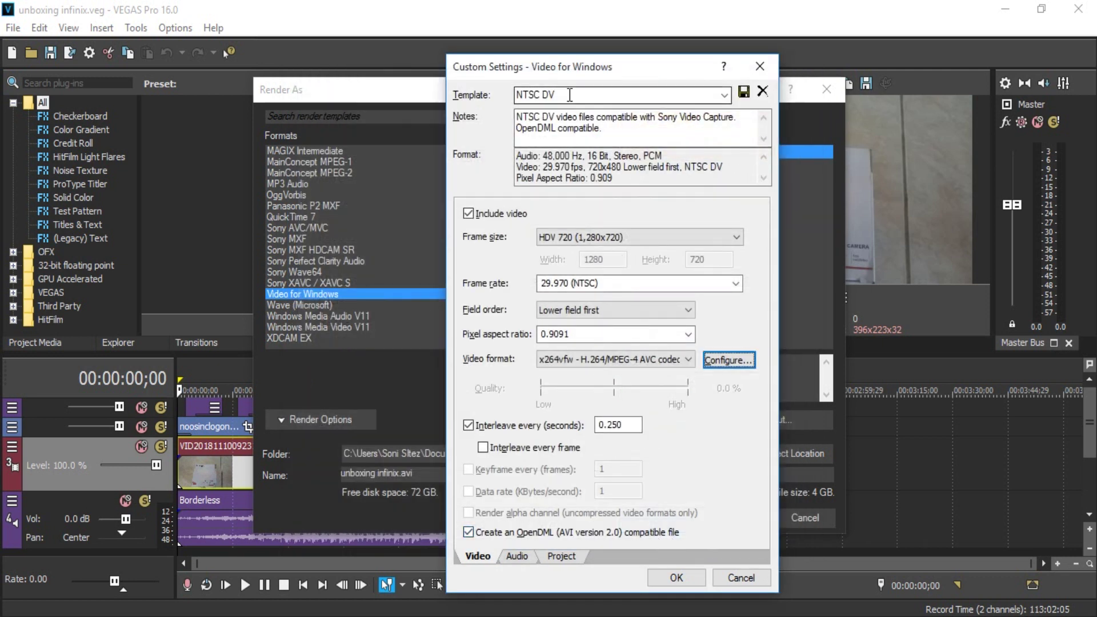
click(604, 96)
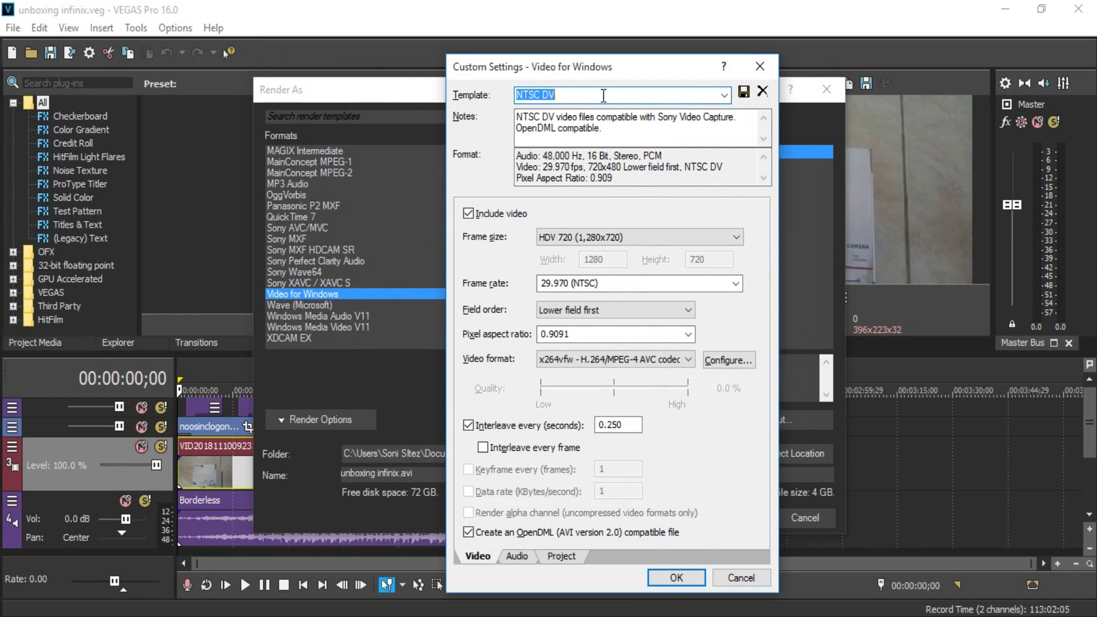
text(H264 720P)
click(743, 92)
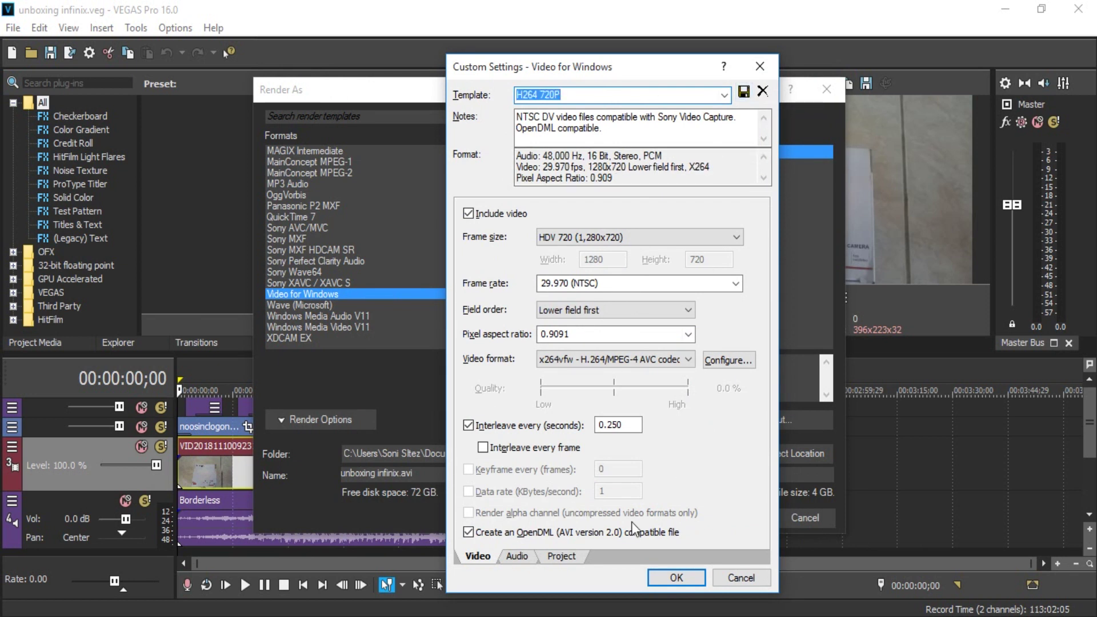
Examine the template's project settings, including the available video rendering quality options.
click(529, 558)
click(550, 559)
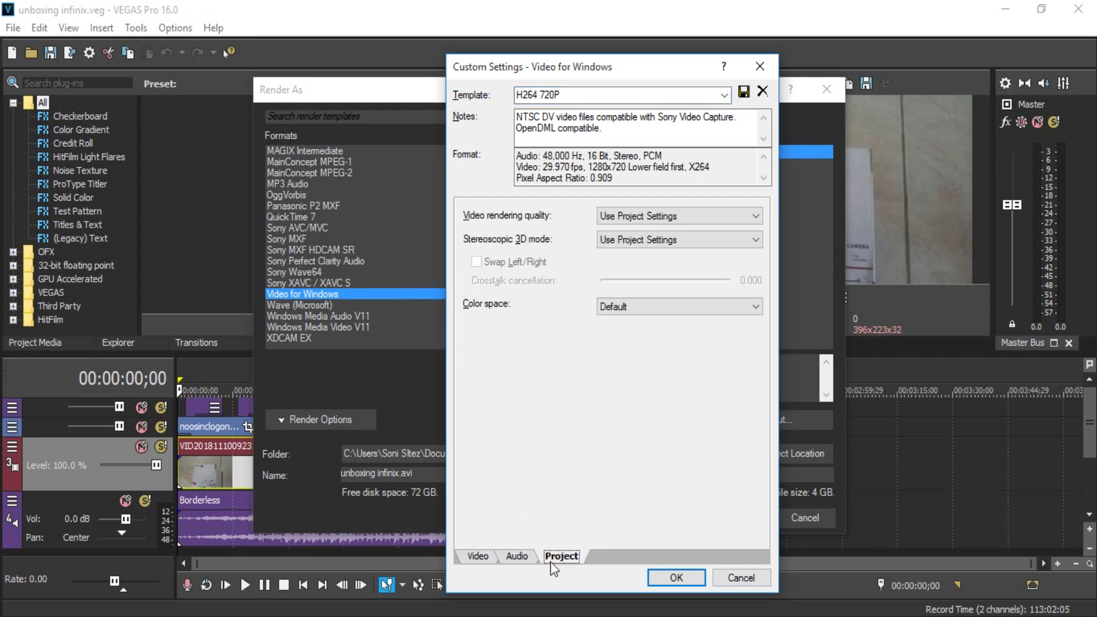
click(672, 218)
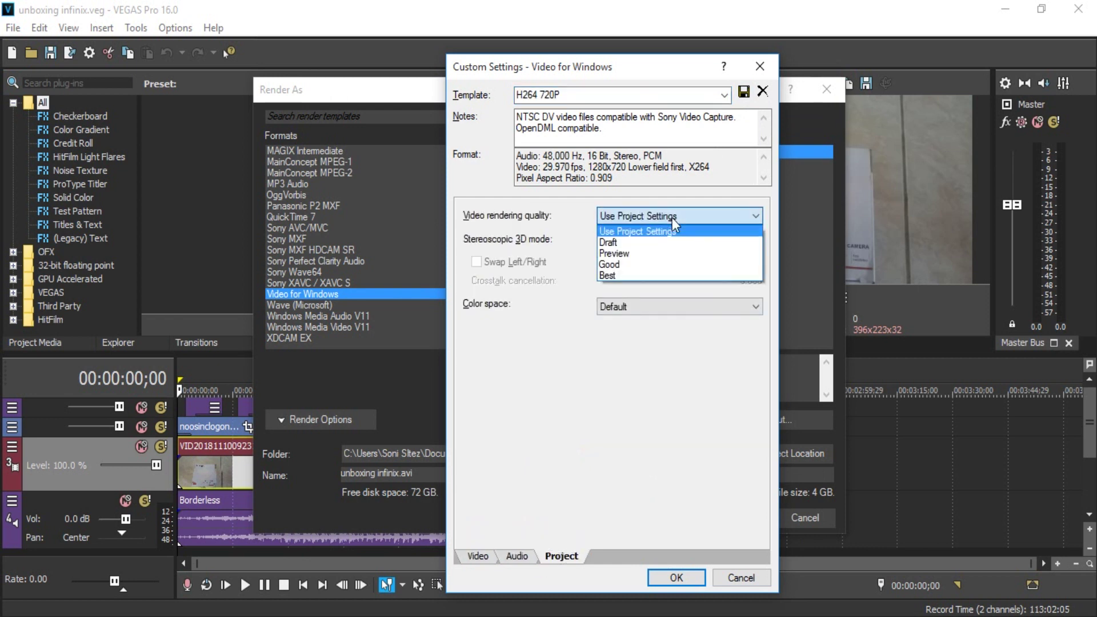
click(672, 218)
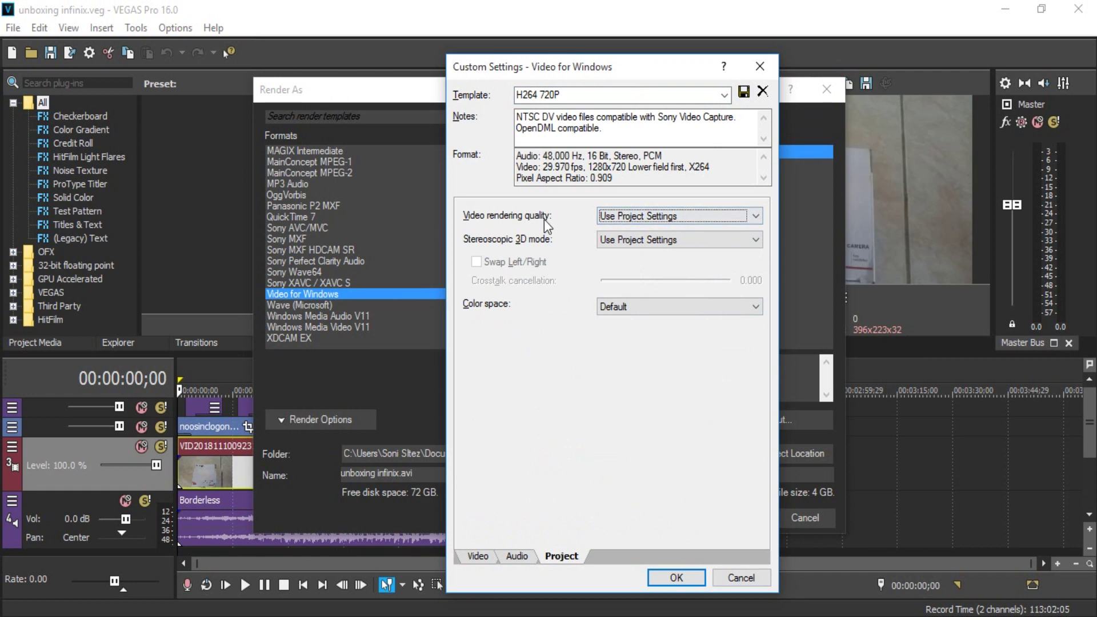
Keep the video rendering quality and stereoscopic 3D mode at Use Project Settings and accept the custom template settings.
click(678, 218)
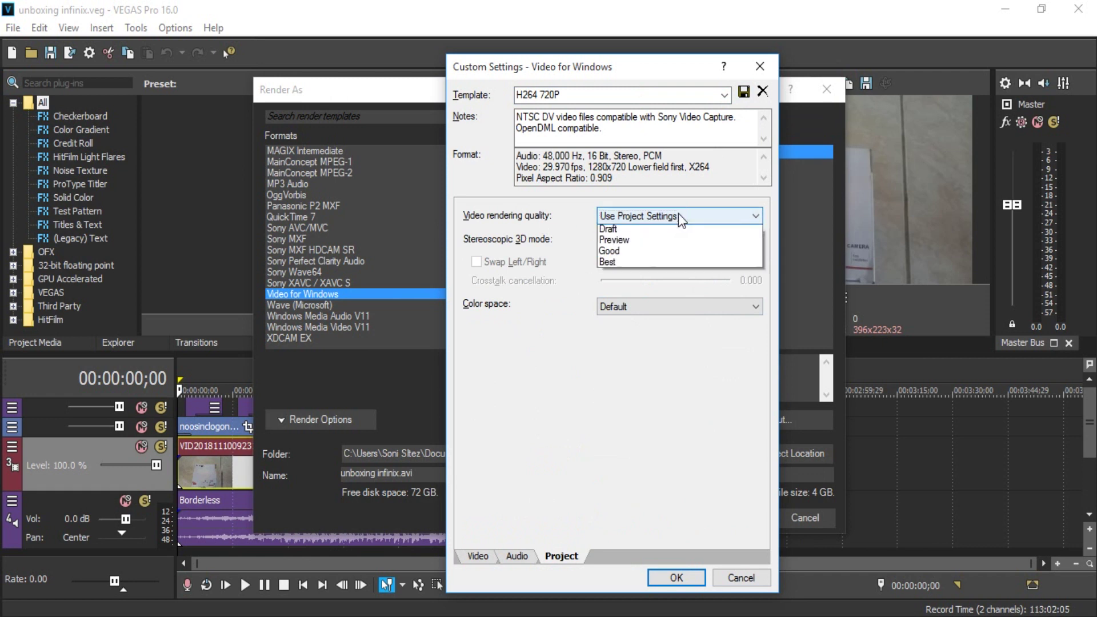
click(679, 223)
click(679, 239)
click(681, 241)
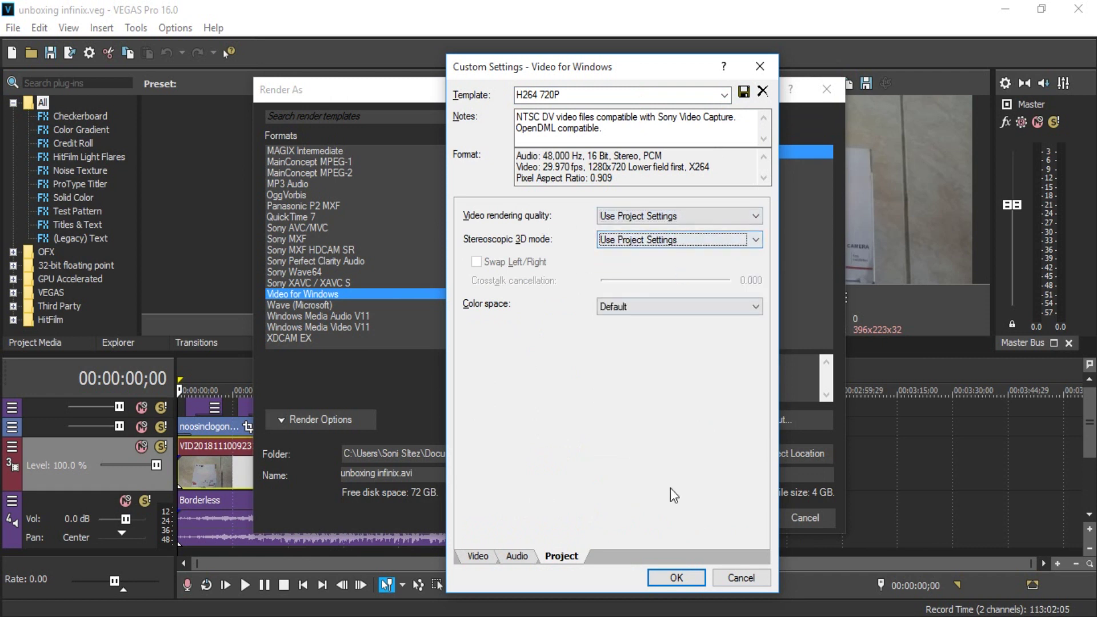
click(672, 577)
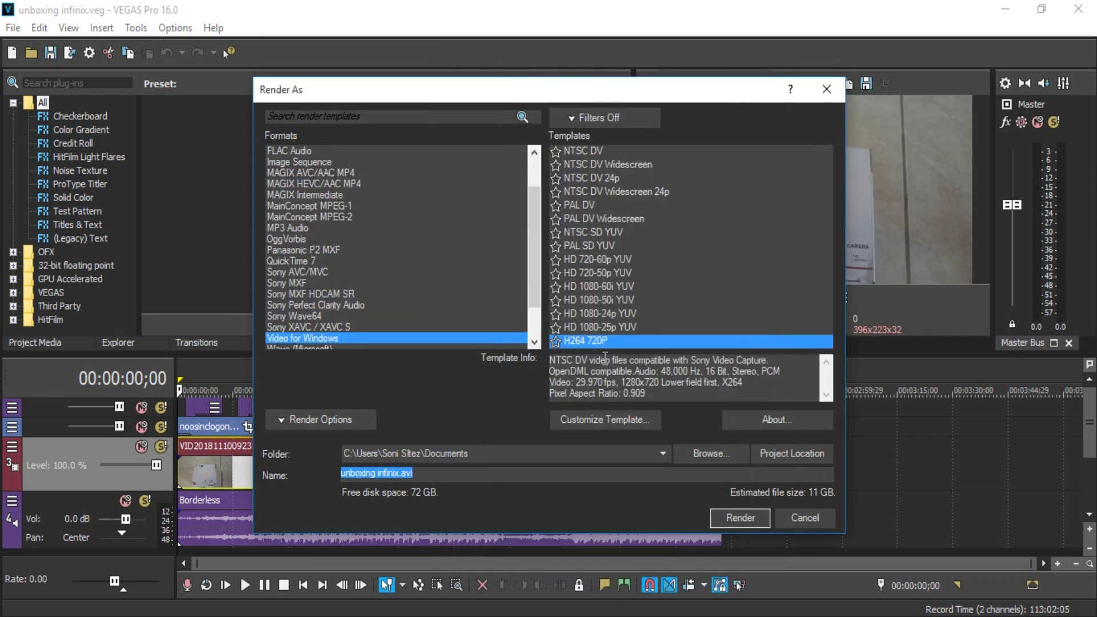
Mark the H264 720P template as a favorite and filter the render templates to show favorites only.
click(556, 342)
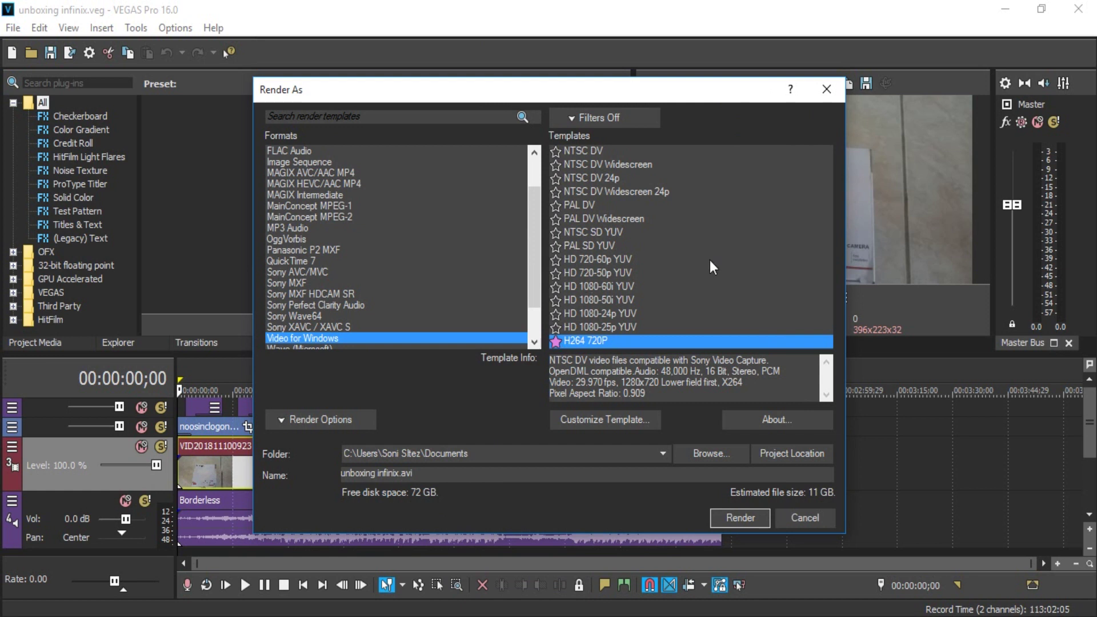
click(608, 122)
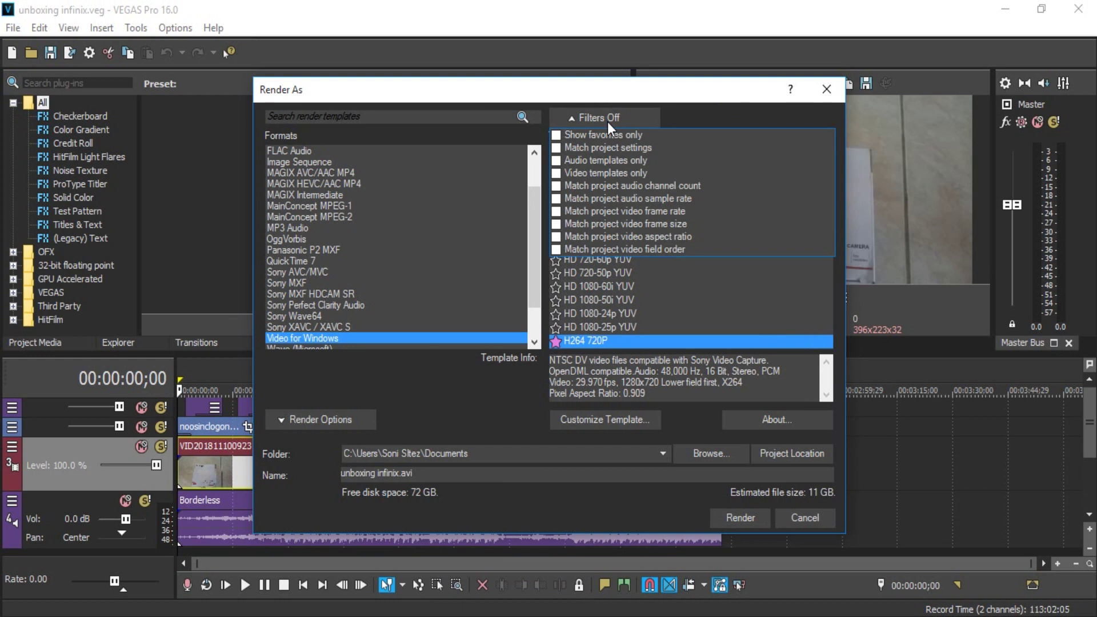
click(588, 134)
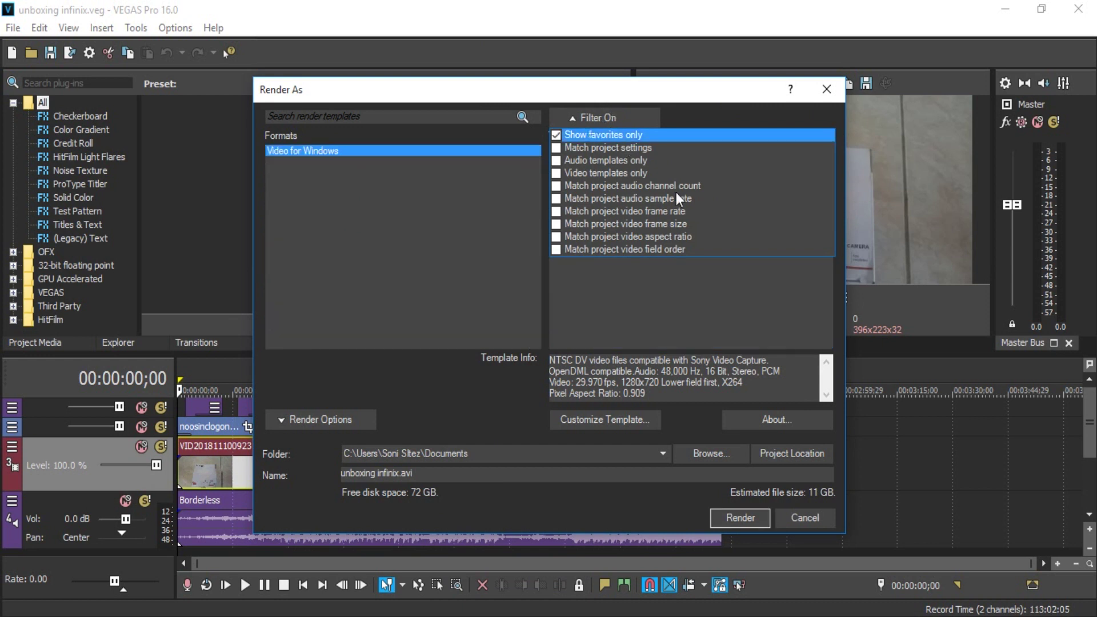
click(677, 313)
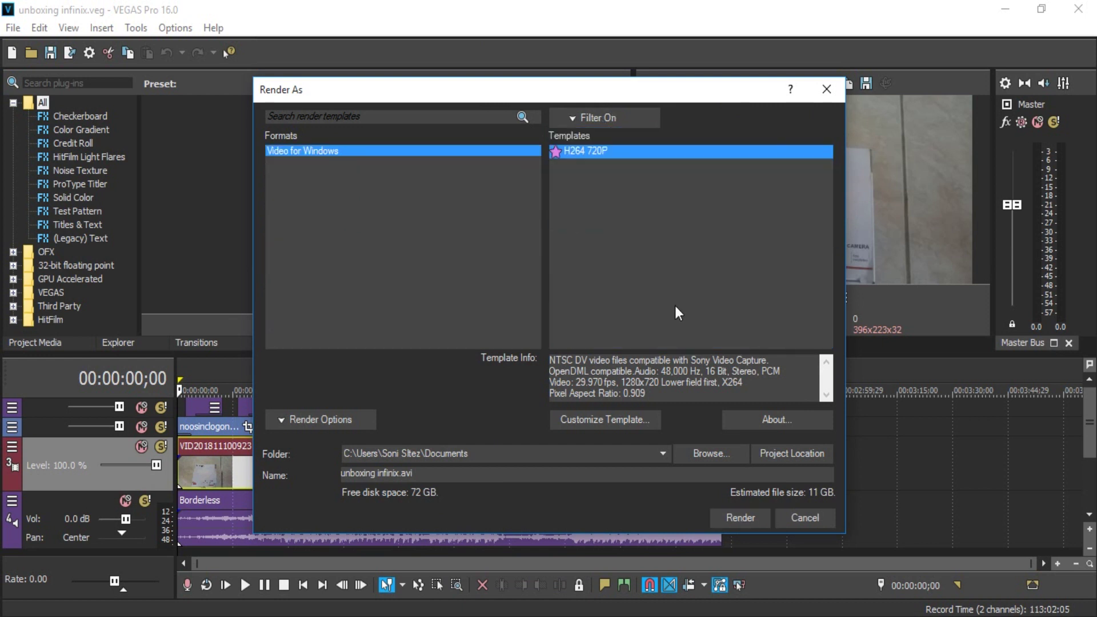
Render the project as unboxing infinix.avi to the Documents folder using the H264 720P template.
click(604, 151)
click(742, 517)
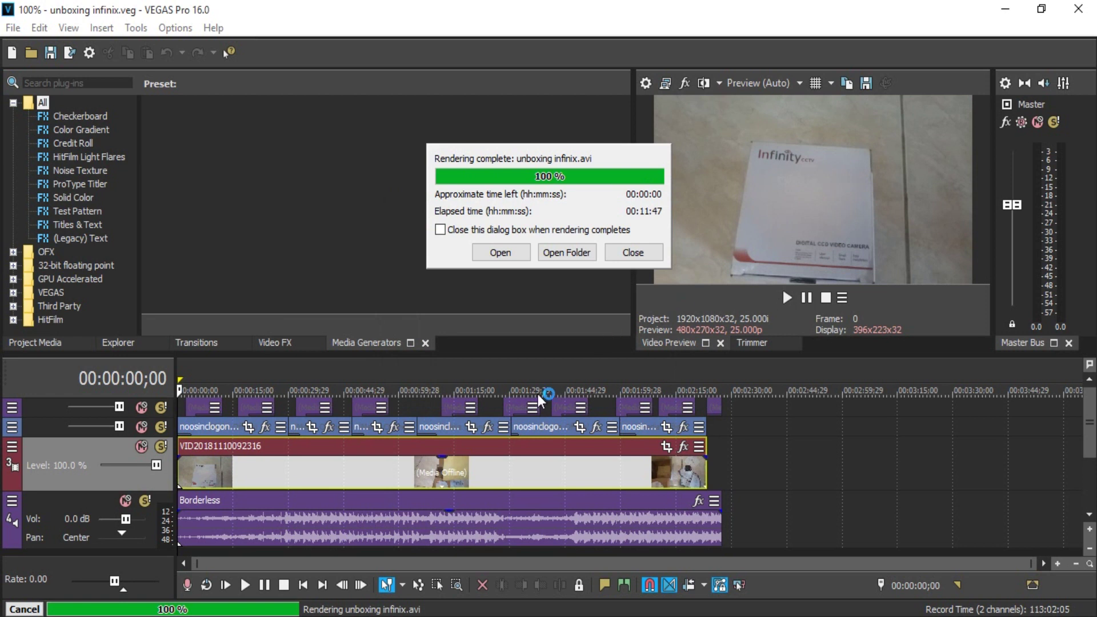
Open the render's output folder, compare the file sizes of unboxing infinix.avi and unboxing infinix.mp4, and return to VEGAS Pro.
click(567, 252)
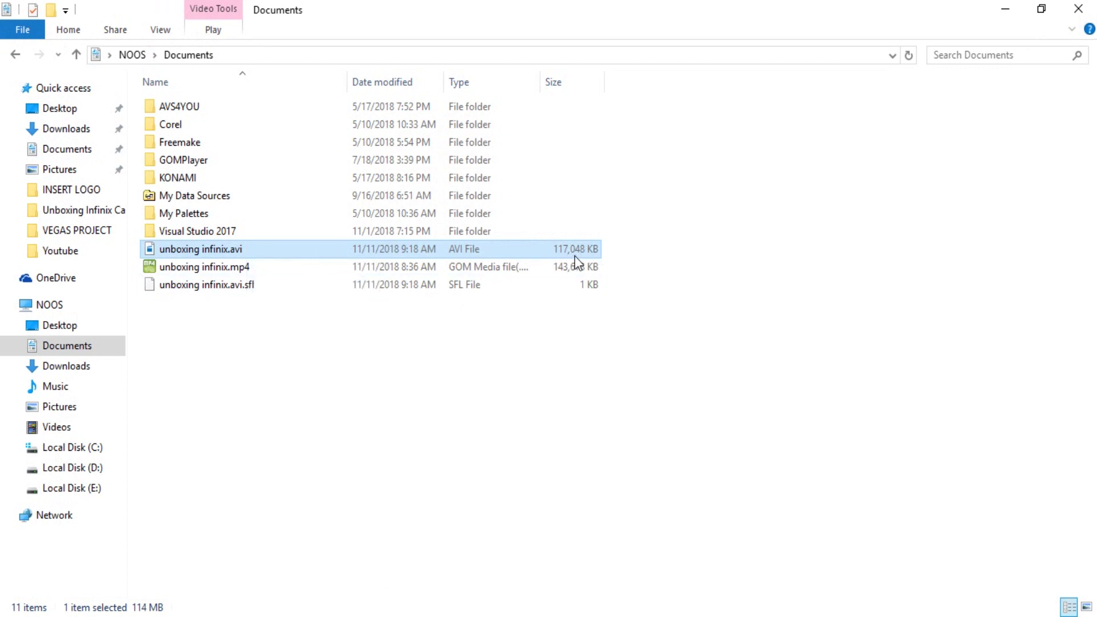
click(409, 263)
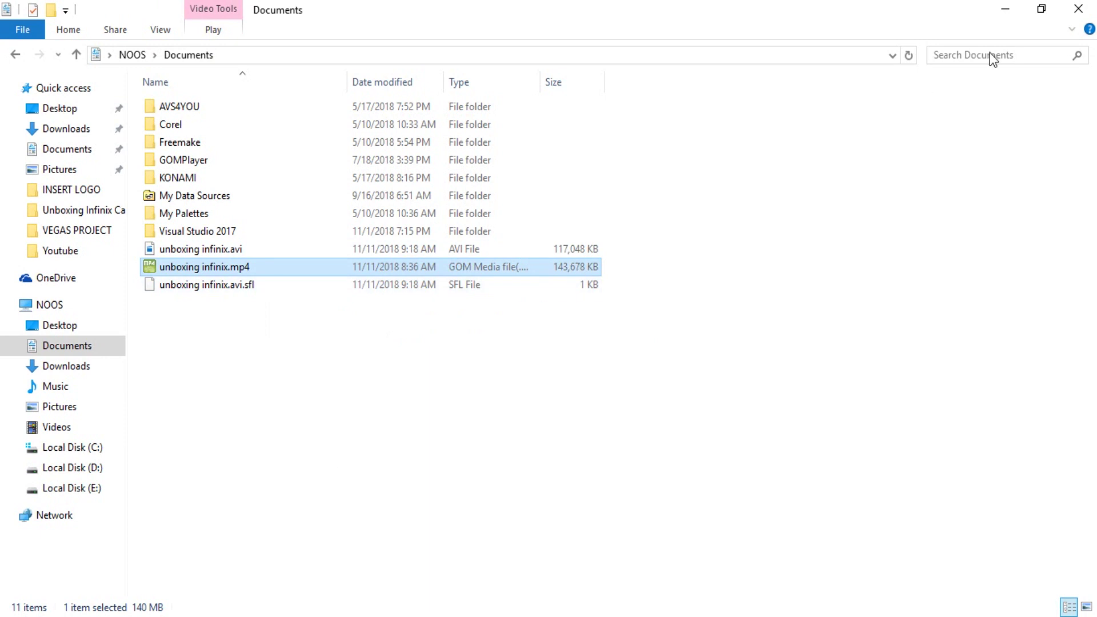
click(1006, 9)
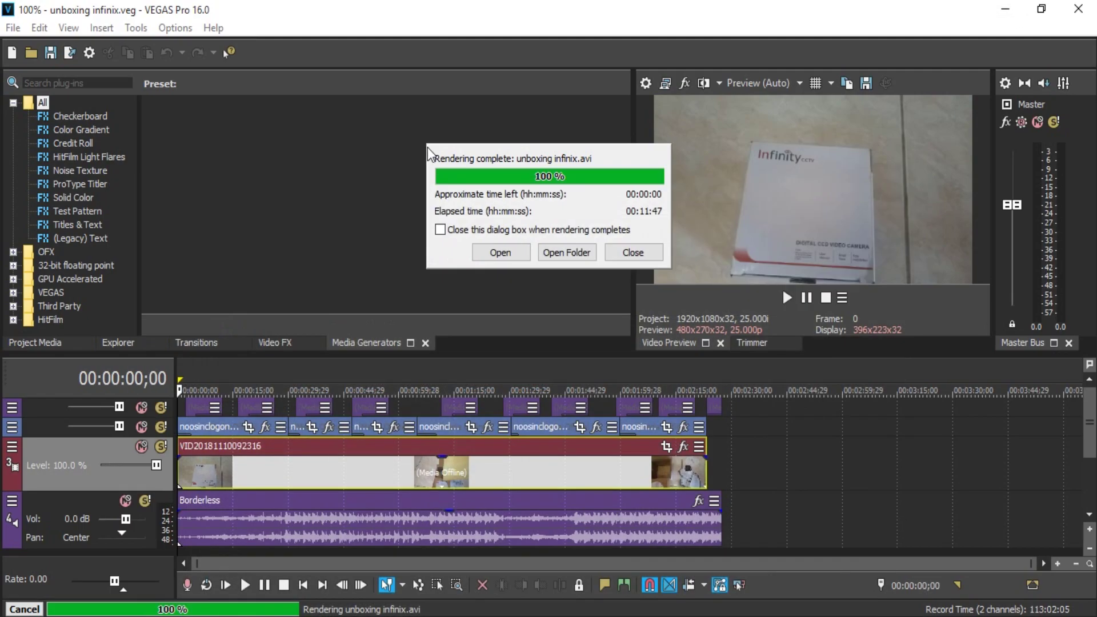